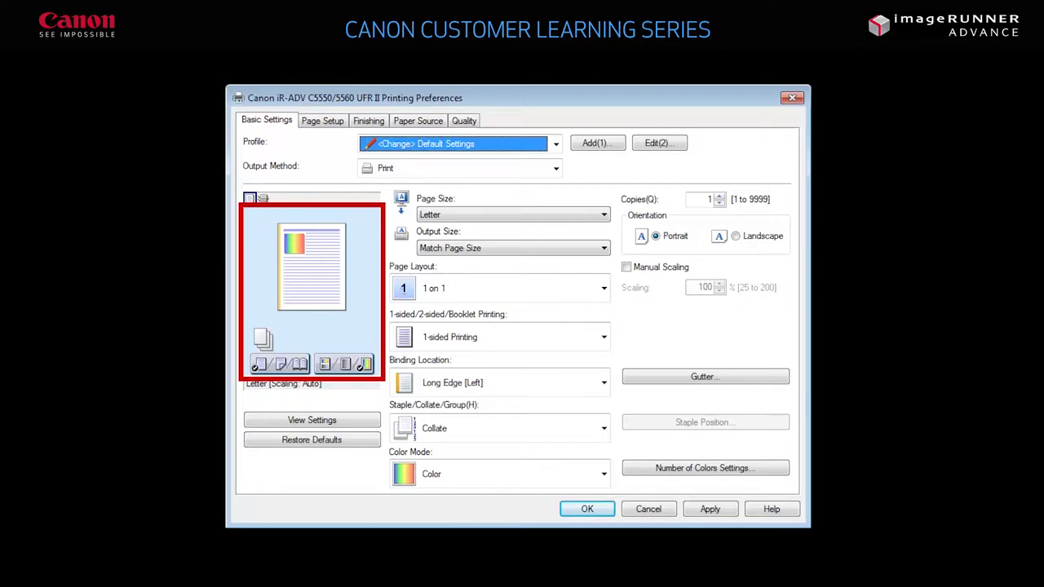
Cycle the page layout through 2 on 1 and 4 on 1, then back to 1 on 1.
click(318, 294)
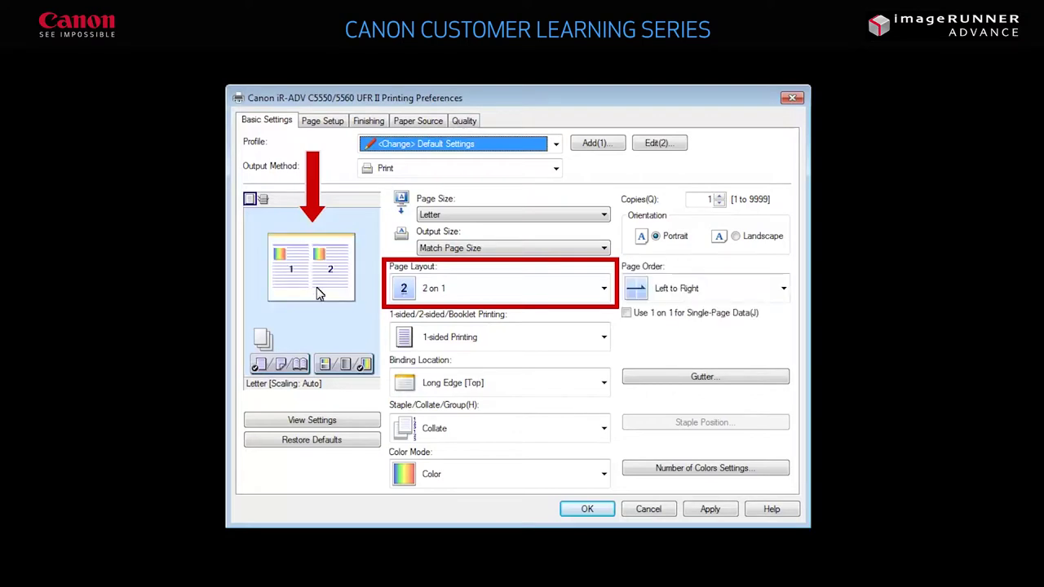
click(318, 294)
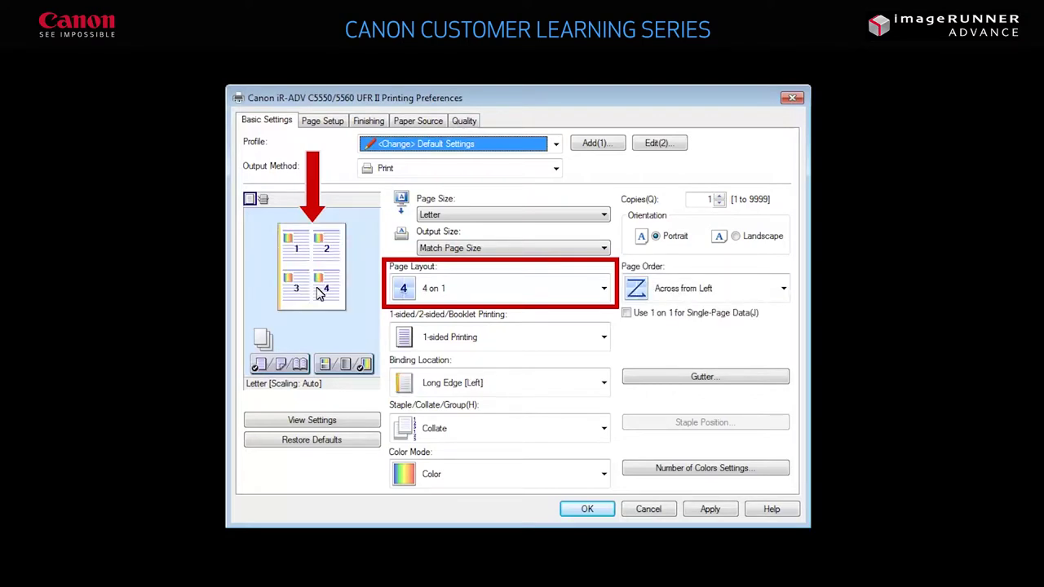
click(318, 294)
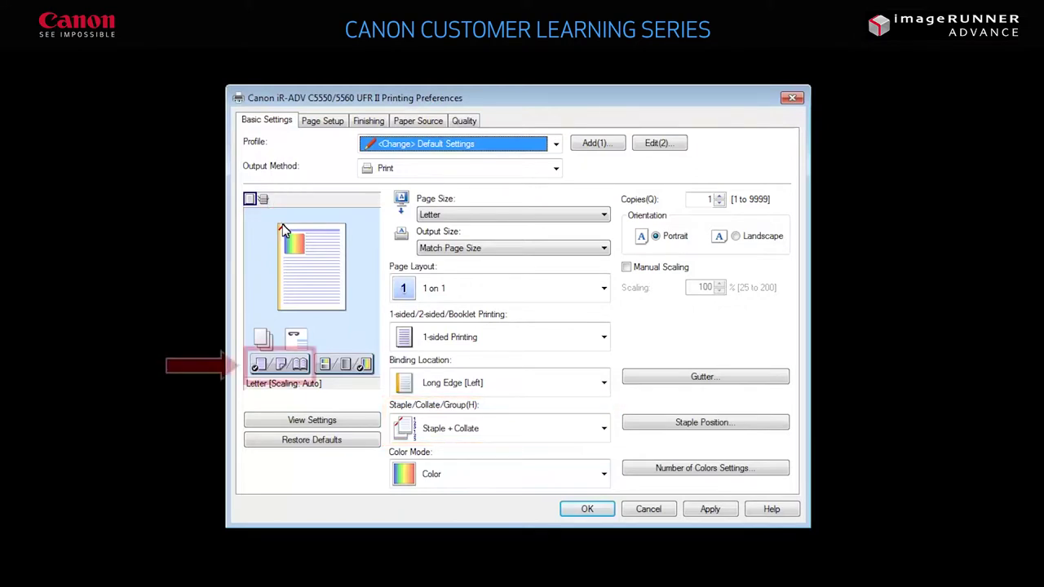
Turn off stapling to keep collate only, and try 2-sided and booklet before returning to 1-sided.
click(269, 367)
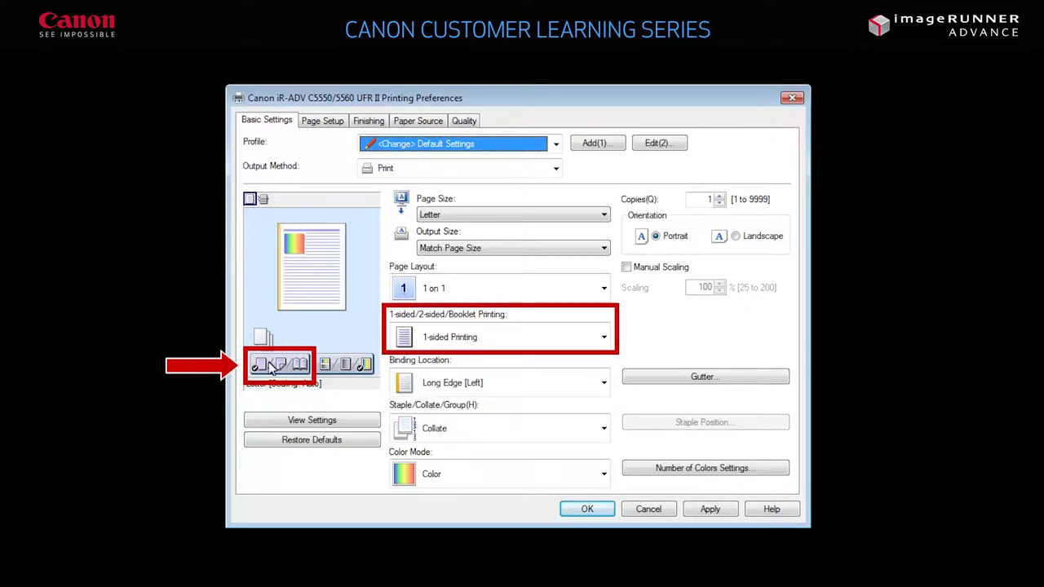
click(273, 368)
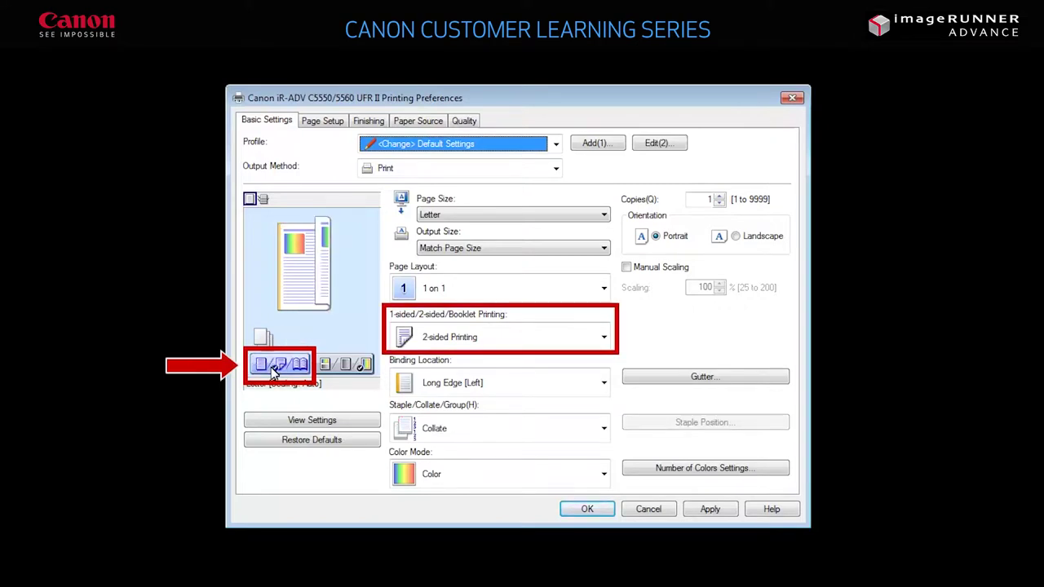
click(273, 369)
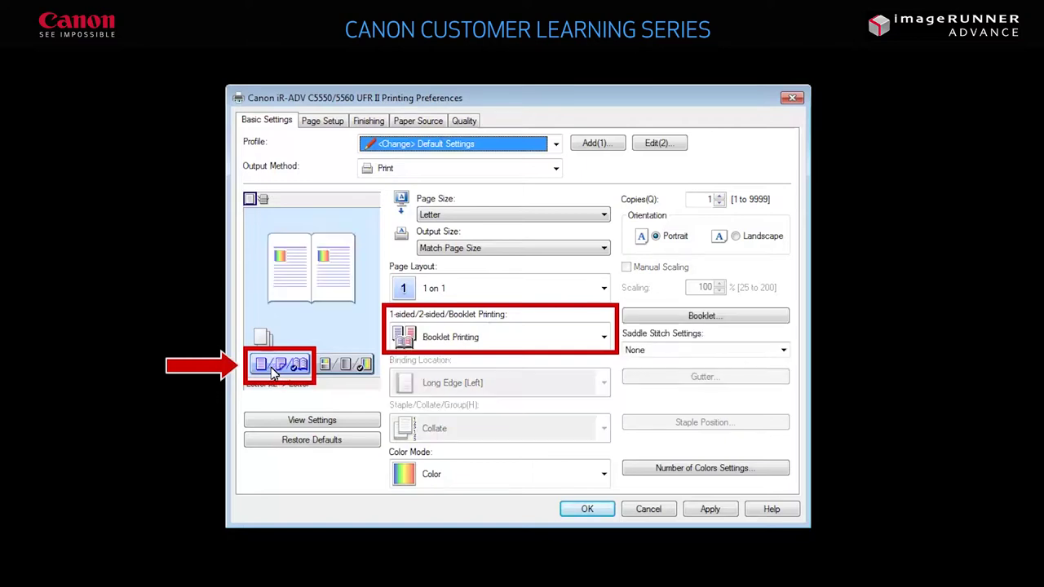
click(273, 369)
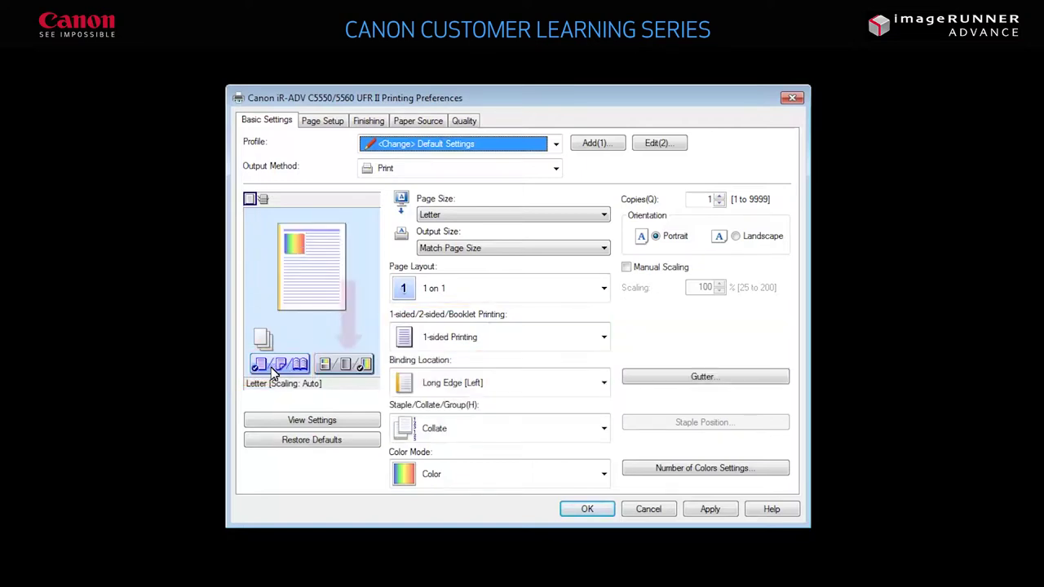
Switch colour mode to Auto [Color/B&W], then black and white, then back to colour.
click(352, 369)
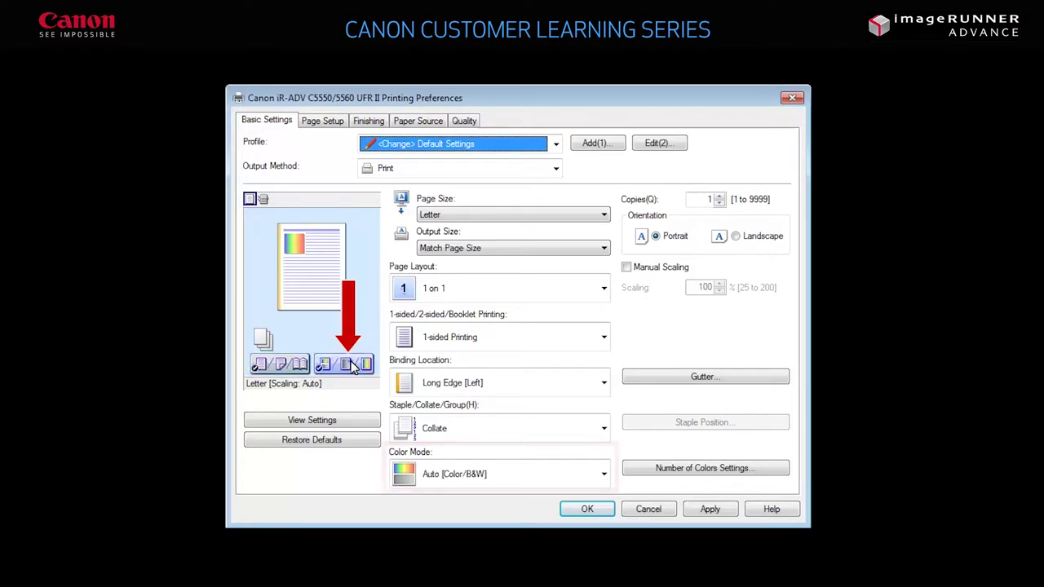
click(352, 368)
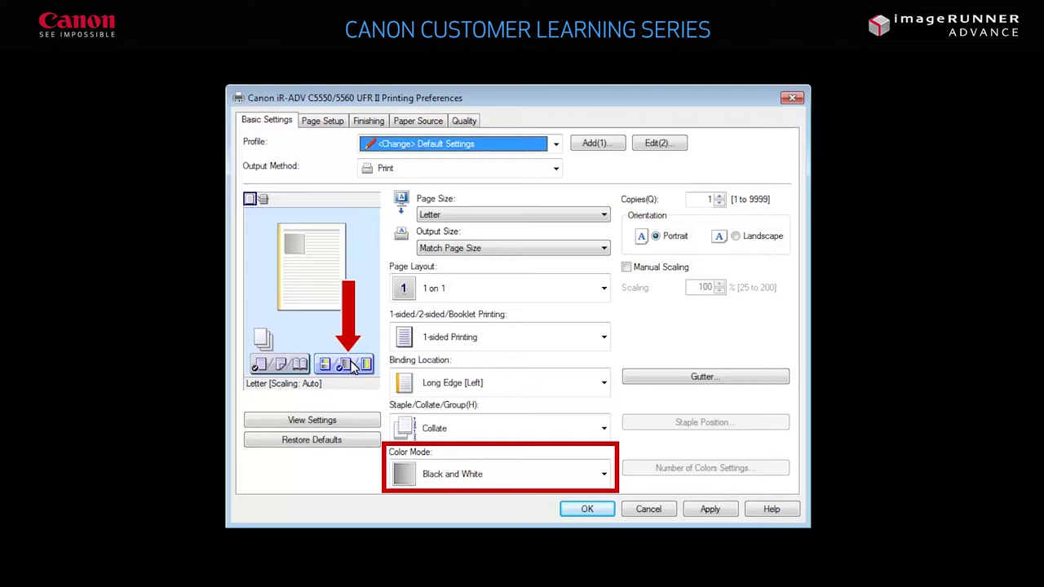
click(353, 368)
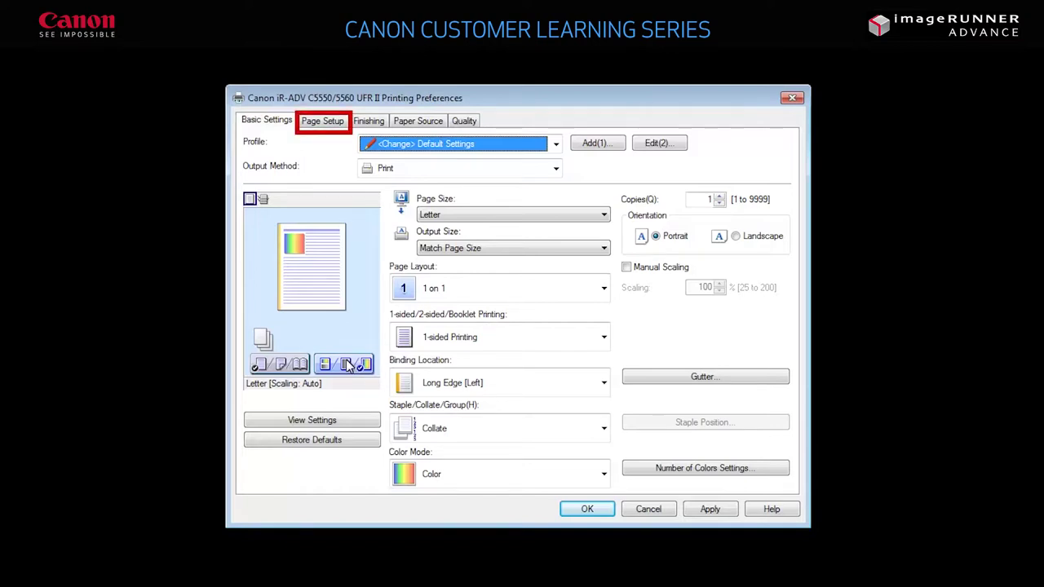
On Page Setup, keep Letter and Match Page Size, and flip orientation to landscape and back to portrait.
click(321, 122)
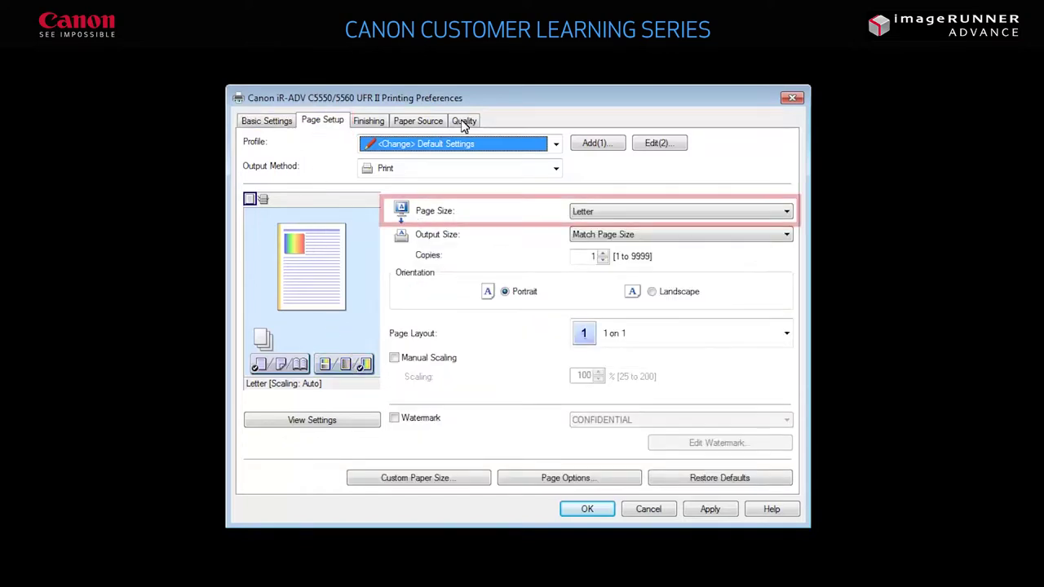
click(787, 212)
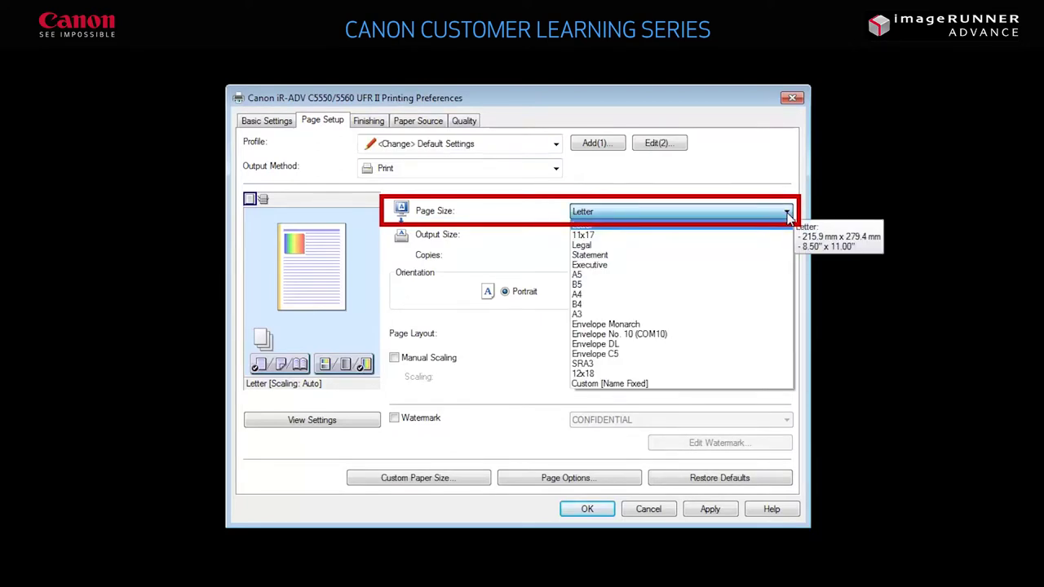
click(787, 213)
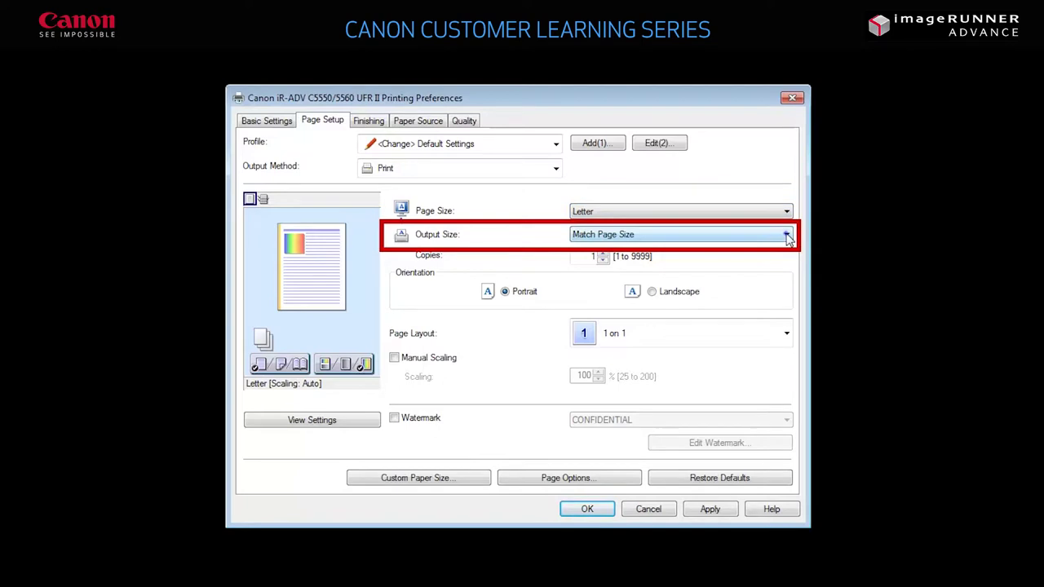
click(788, 235)
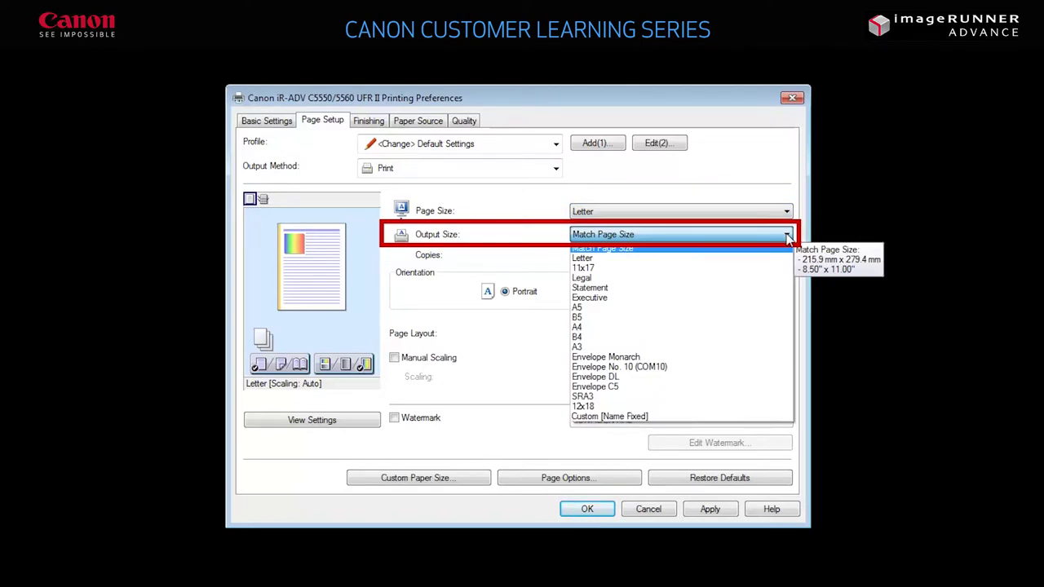
click(788, 235)
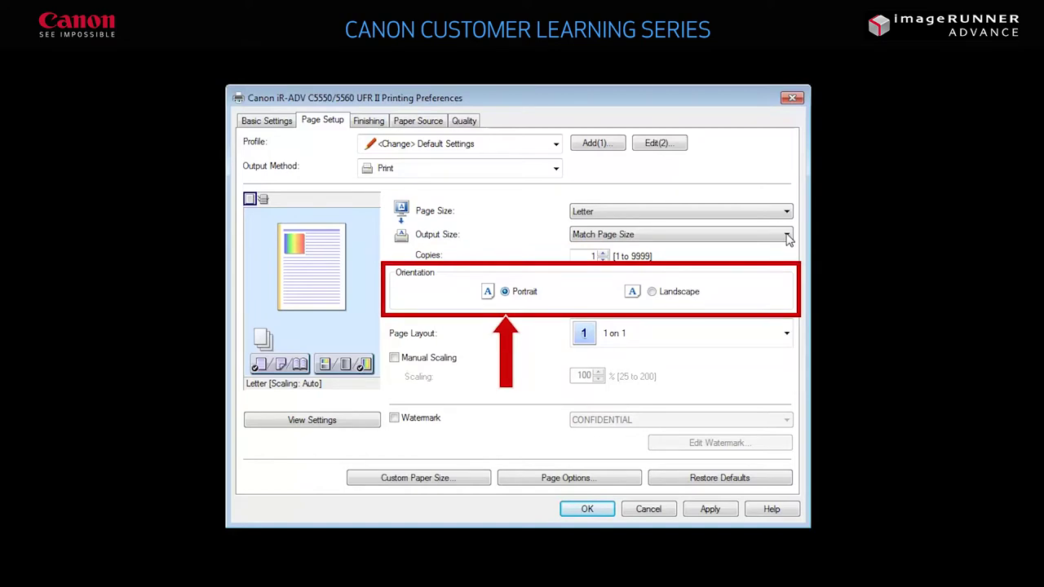
click(652, 292)
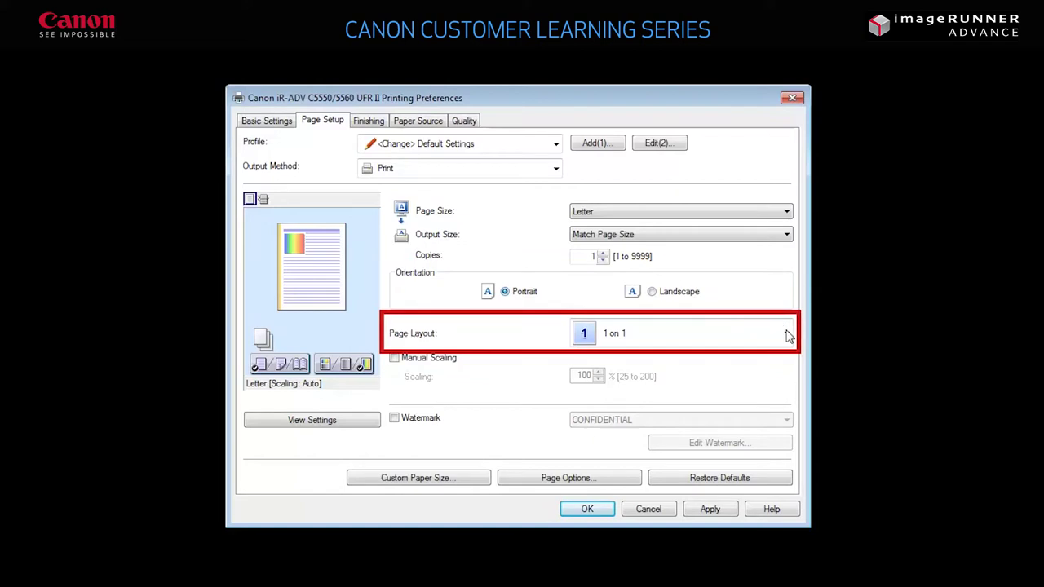
click(786, 332)
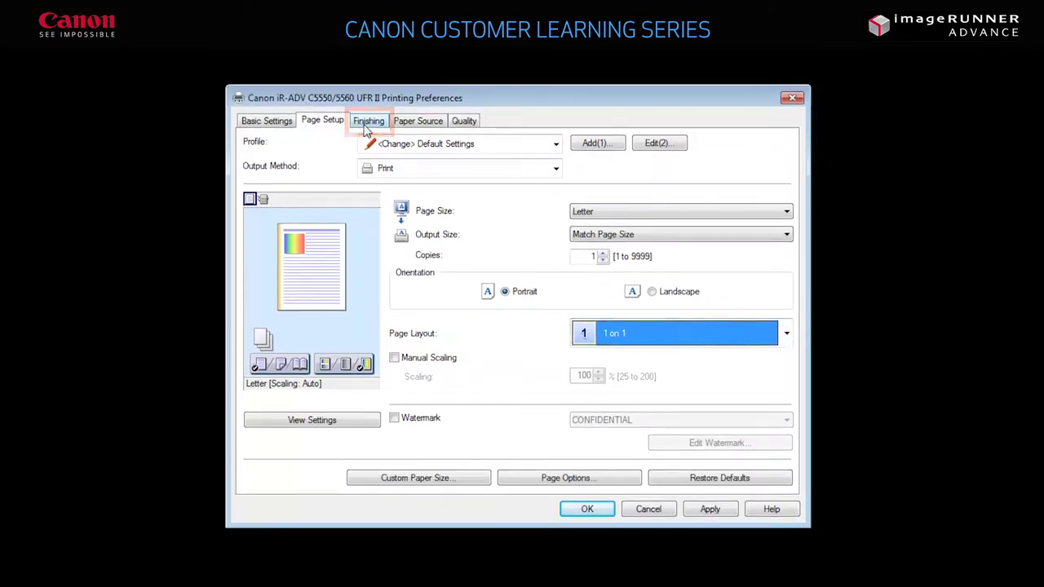
Check the Finishing dropdowns, keeping 1-sided, Long Edge [Left], Collate and Hole Punch Off.
click(366, 122)
click(637, 207)
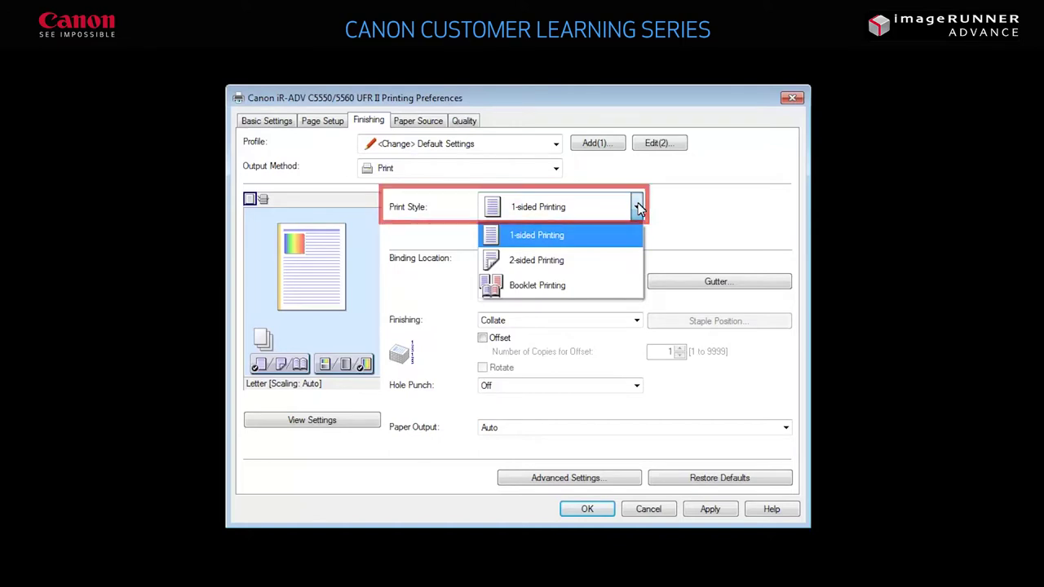
click(636, 207)
click(636, 289)
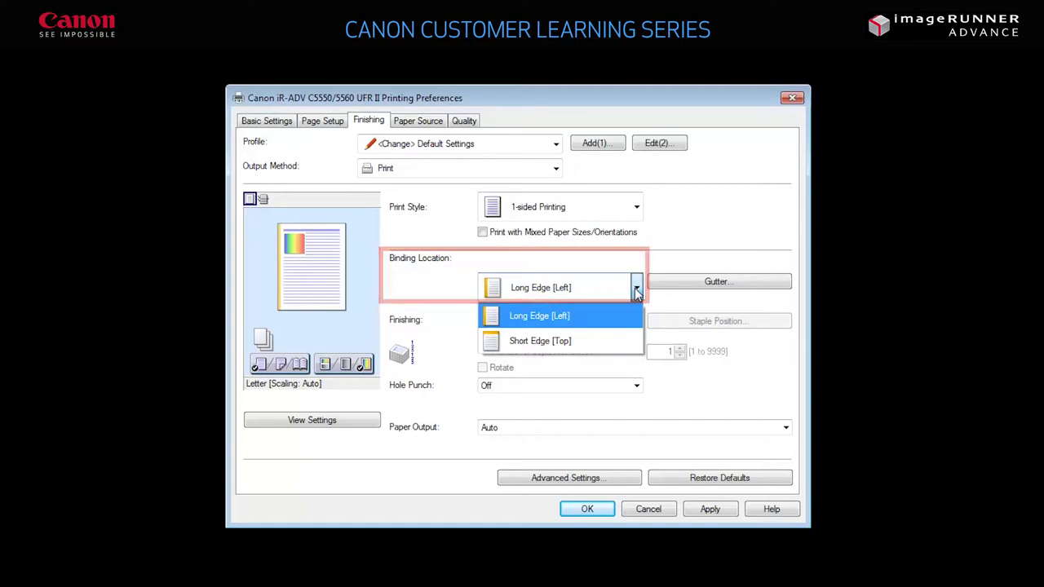
click(637, 316)
click(637, 321)
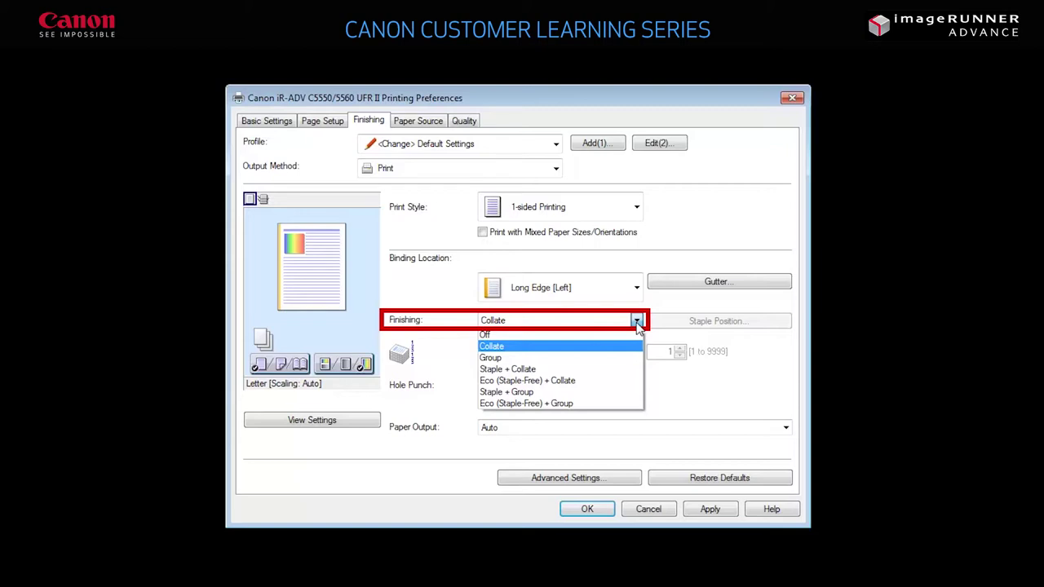
click(637, 324)
click(636, 387)
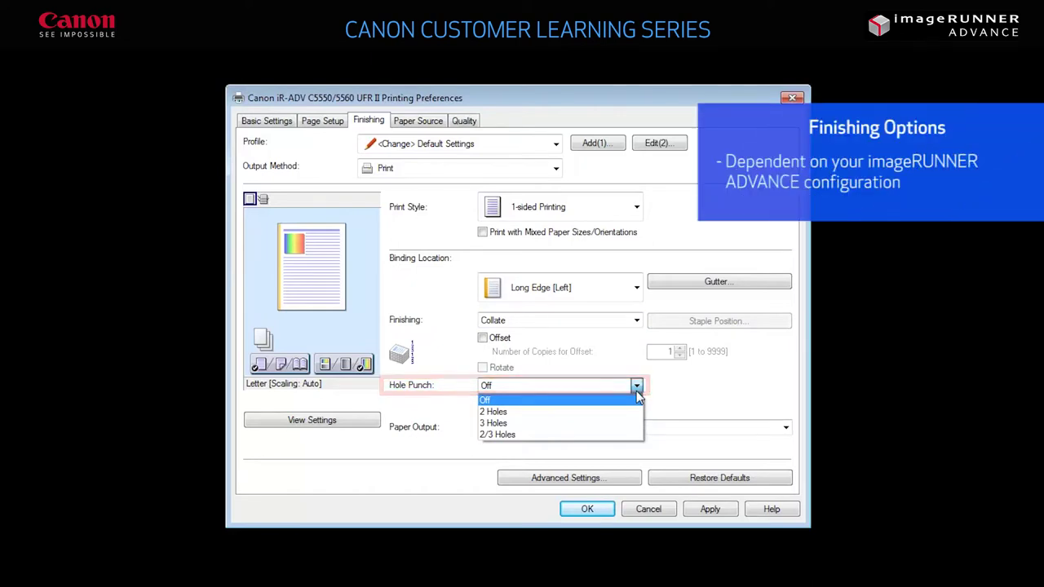
click(637, 393)
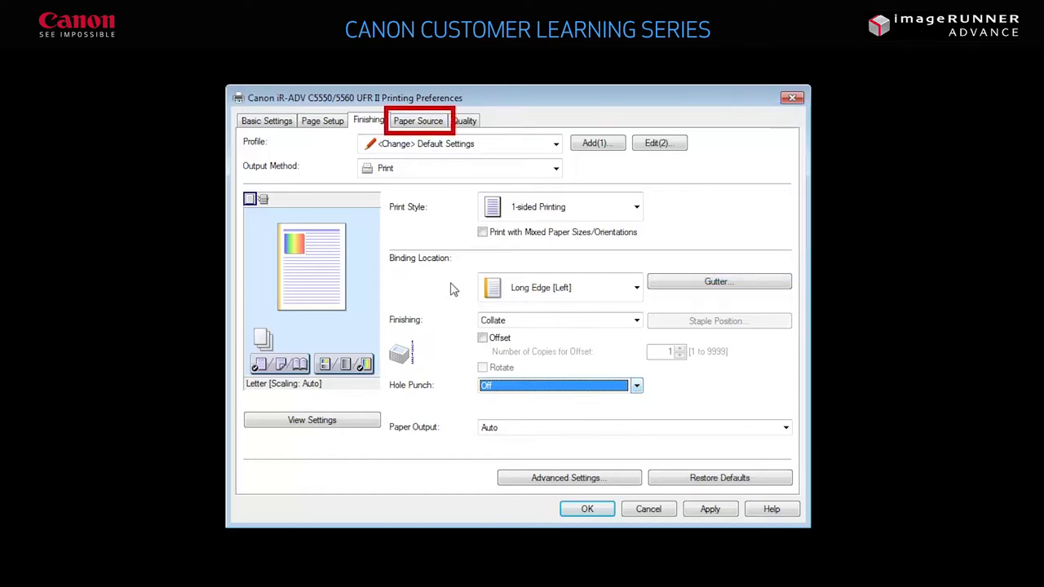
On the Paper Source tab, try Drawers 1, 2 and 3, then set the source back to Auto.
click(420, 122)
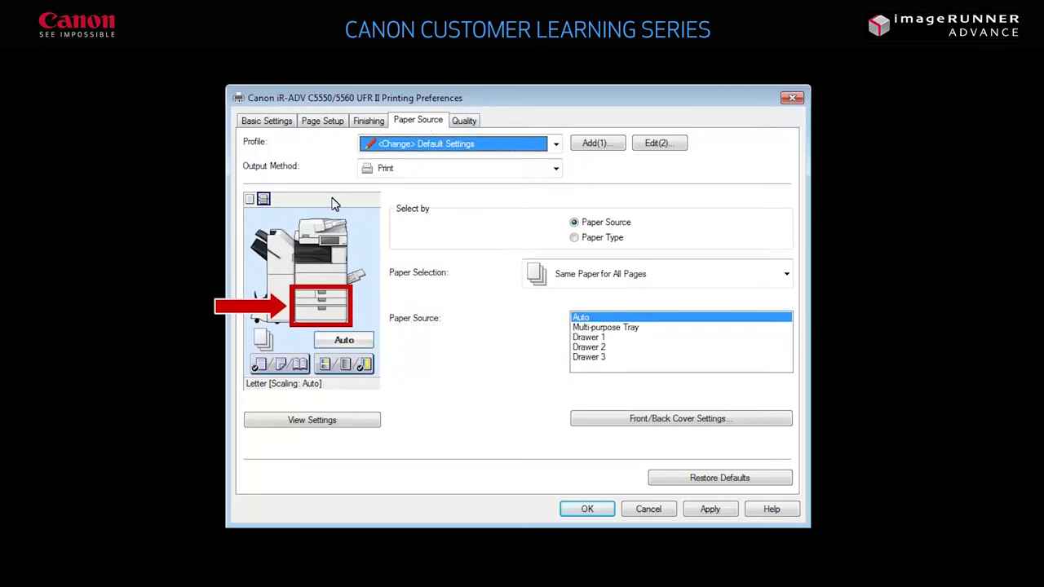
click(322, 297)
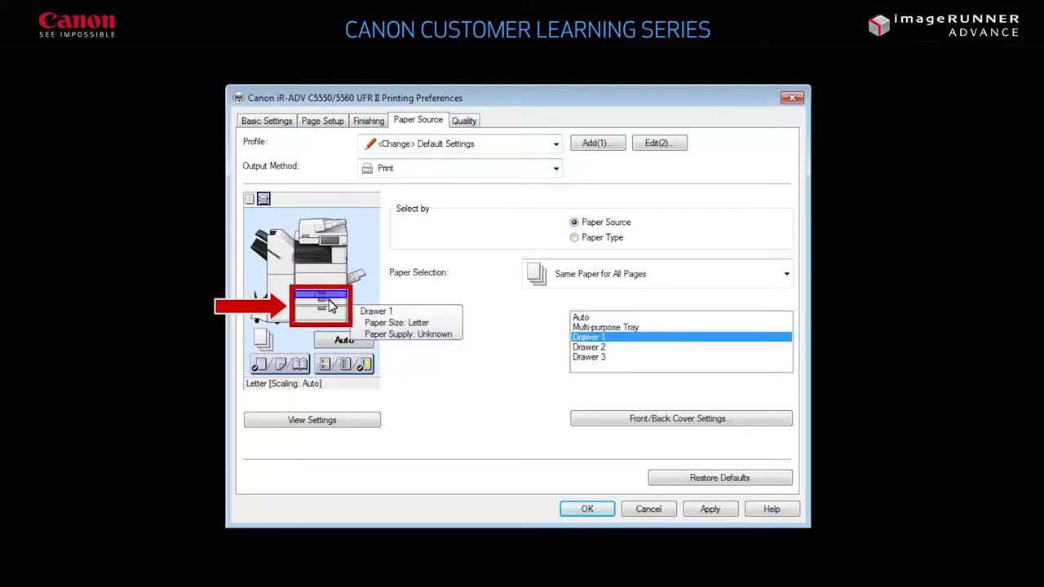
click(324, 306)
click(329, 321)
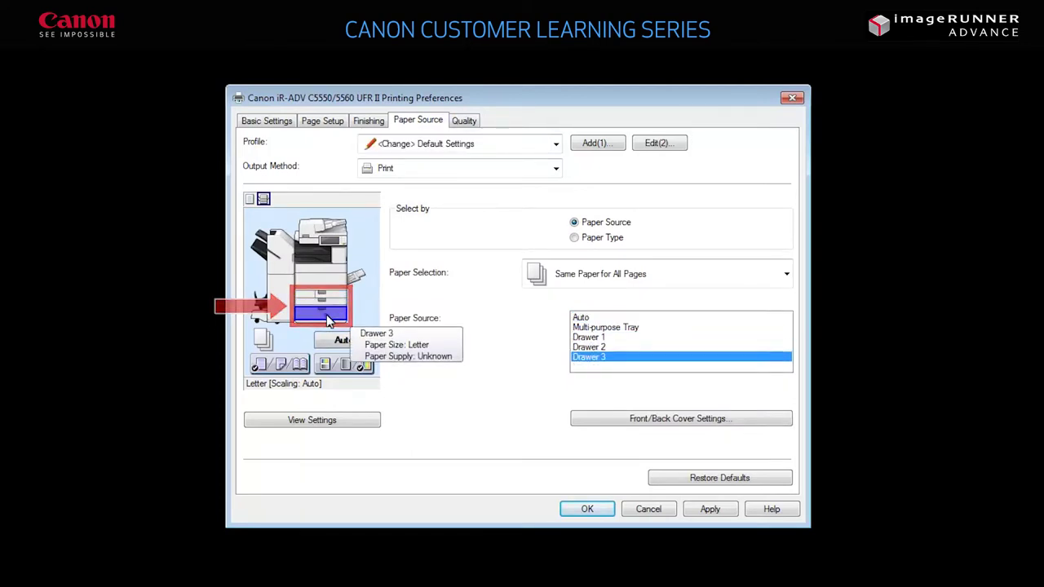
click(342, 342)
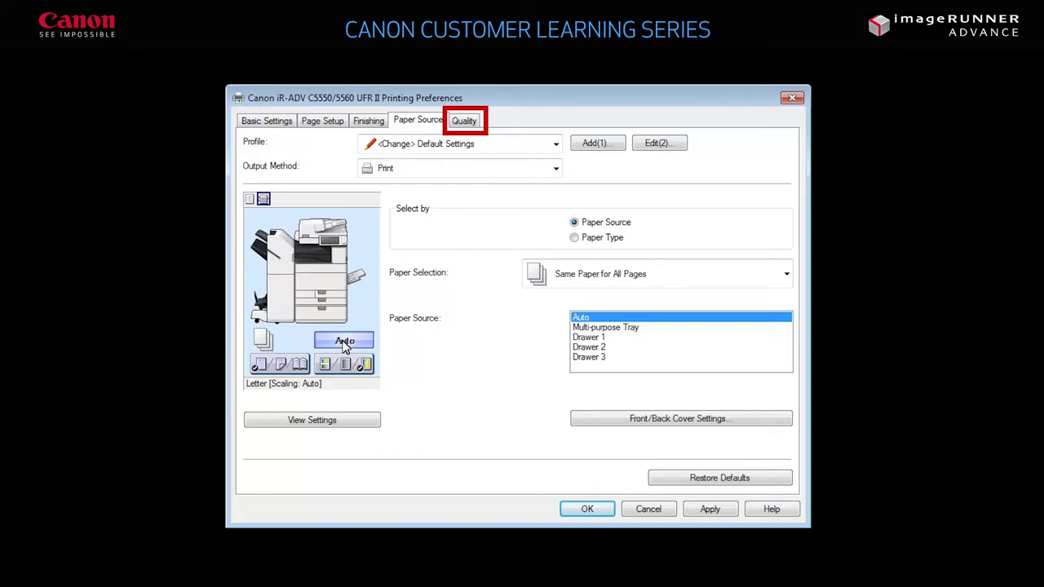
From the Quality tab, add and save a new profile named 'Reports'.
click(467, 121)
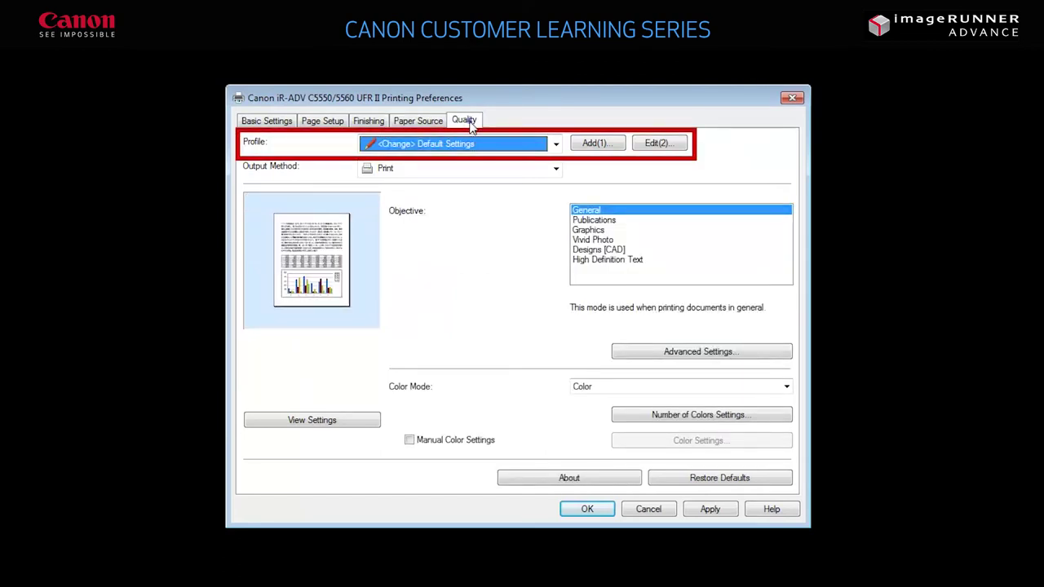
click(596, 147)
text(Reports)
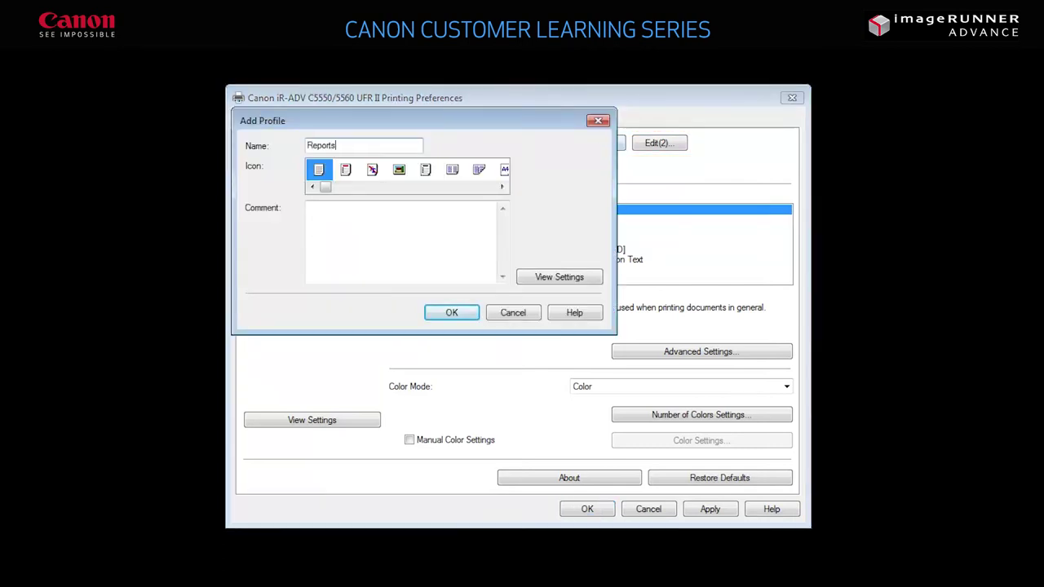
click(451, 313)
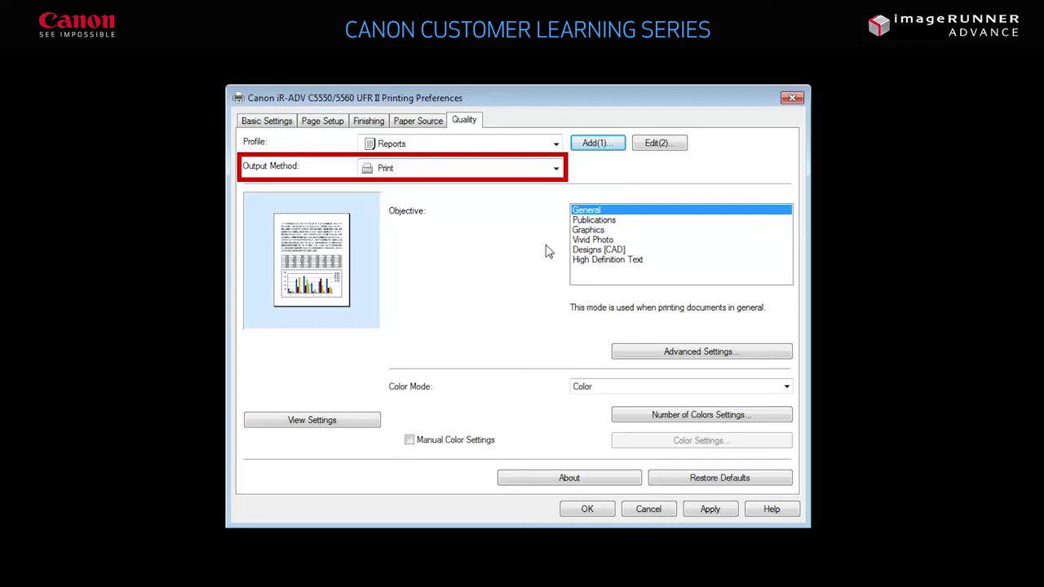
click(556, 168)
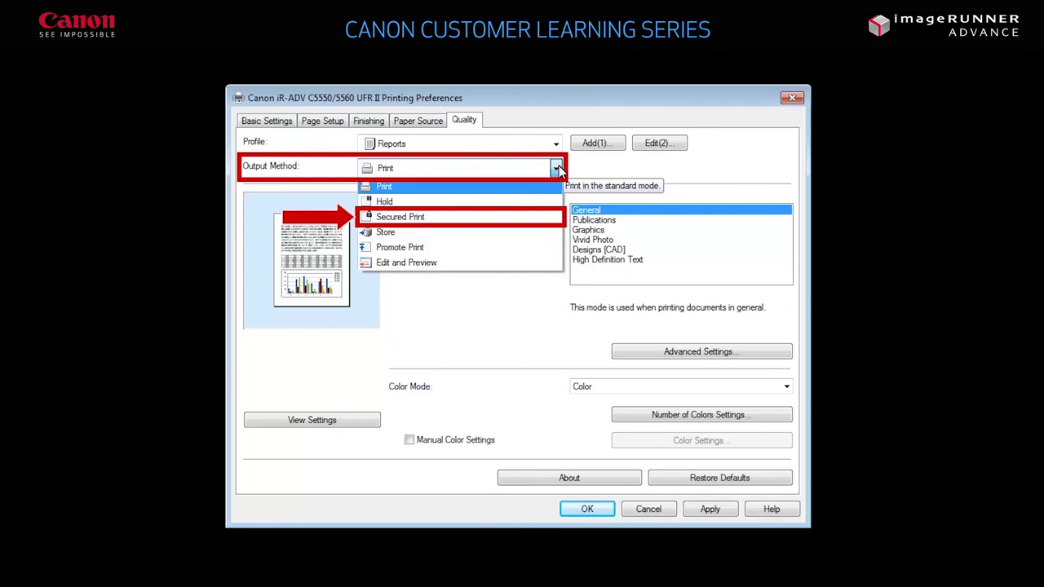
click(556, 168)
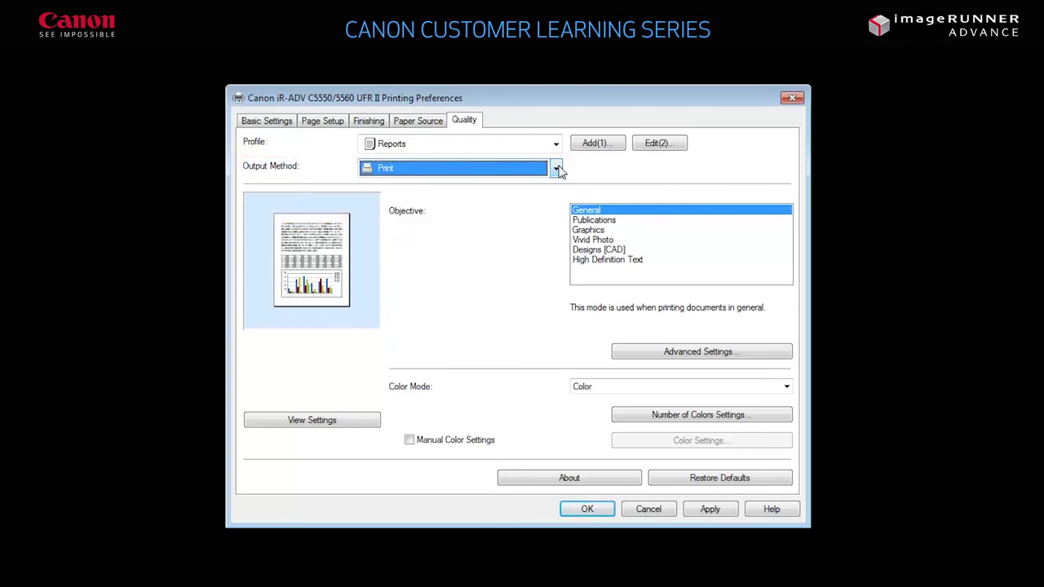